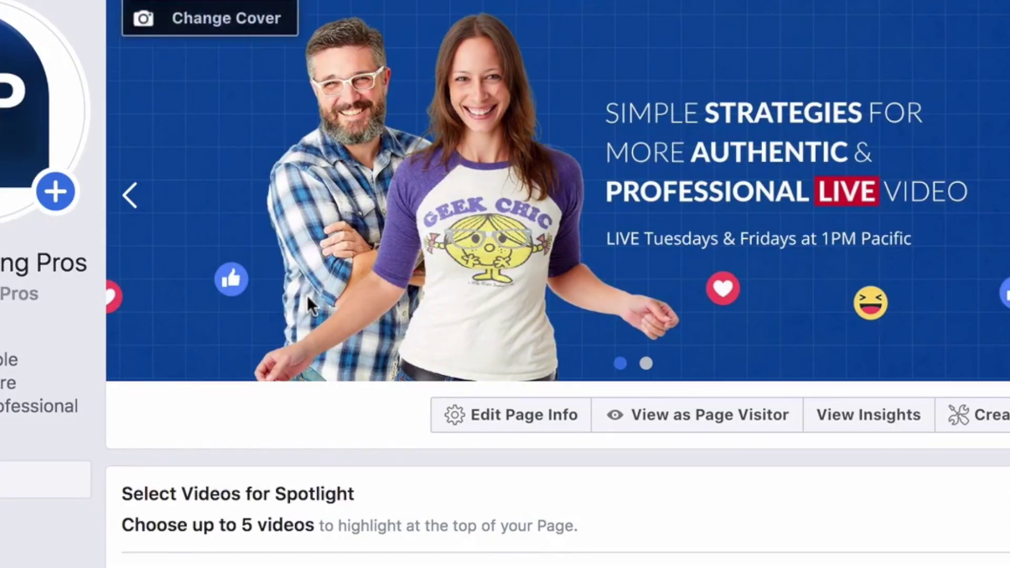
{"action": "scroll", "coordinate": [308, 300], "scroll_direction": "down", "scroll_amount": 10}
{"action": "scroll", "coordinate": [299, 279], "scroll_direction": "up", "scroll_amount": 2}
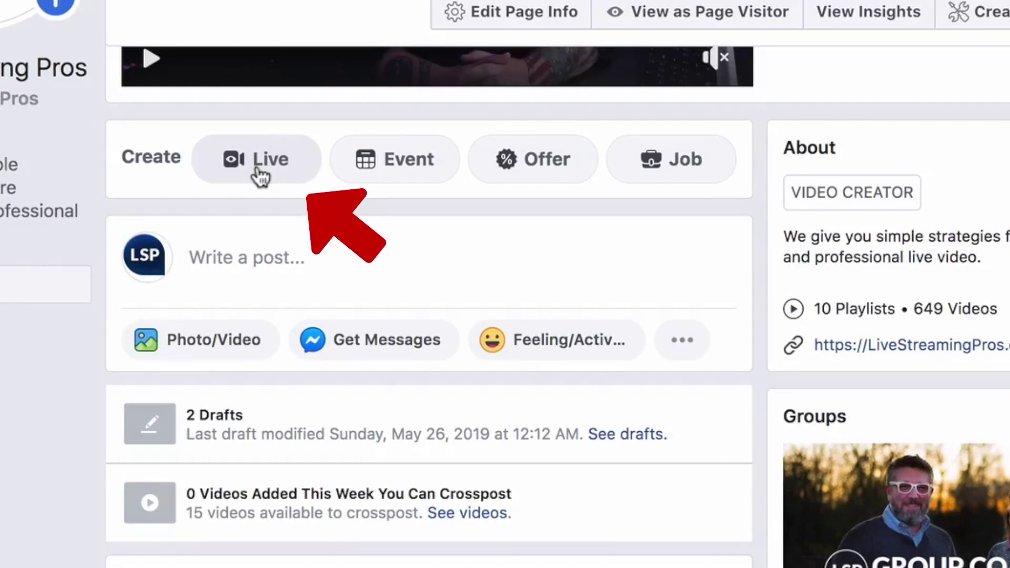
{"action": "left_click", "coordinate": [681, 342]}
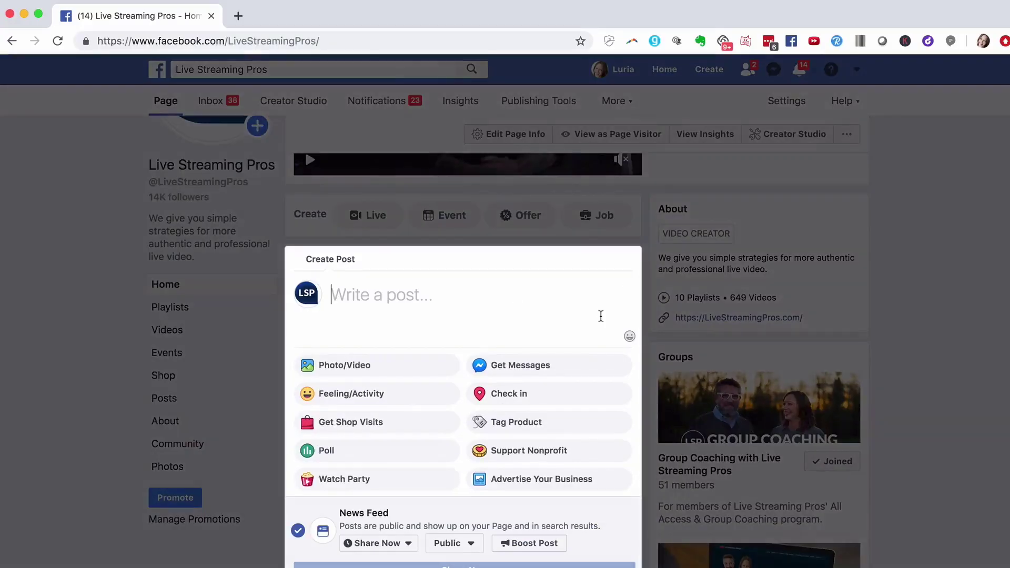
{"action": "left_click", "coordinate": [595, 218]}
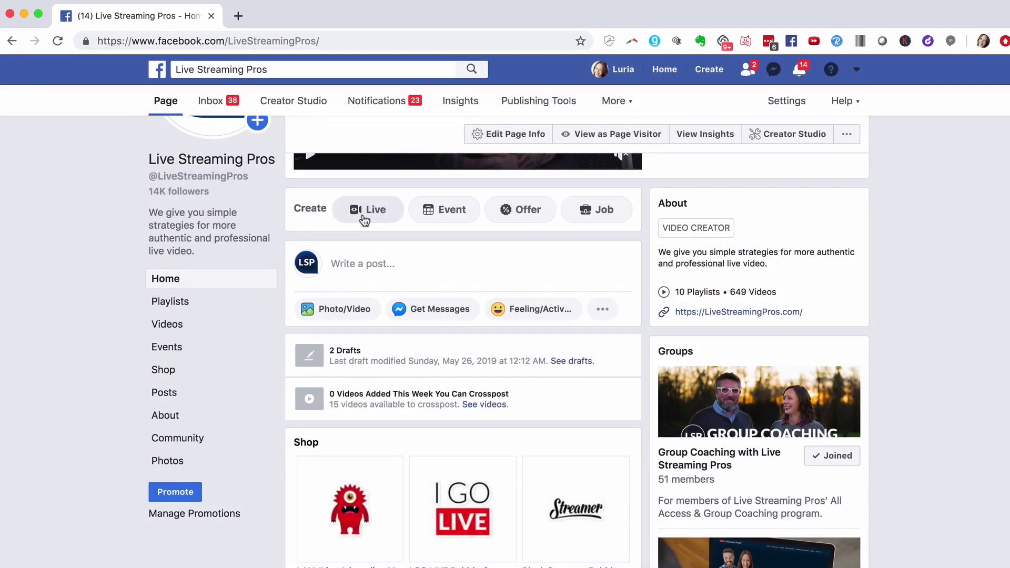
- Open Facebook's live setup for the scheduled Live Streaming Pros broadcast
{"action": "left_click", "coordinate": [364, 220]}
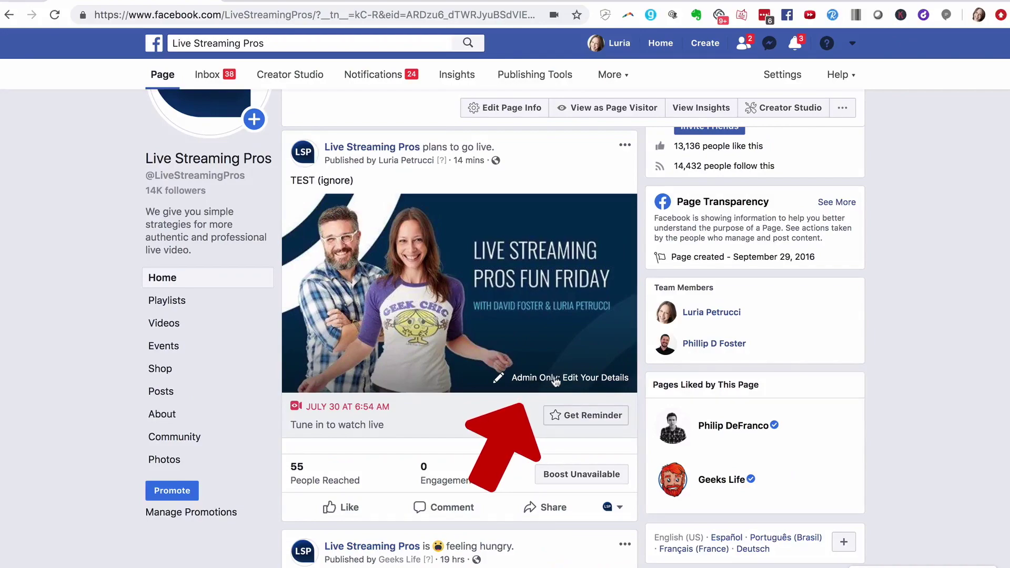
{"action": "left_click", "coordinate": [571, 383]}
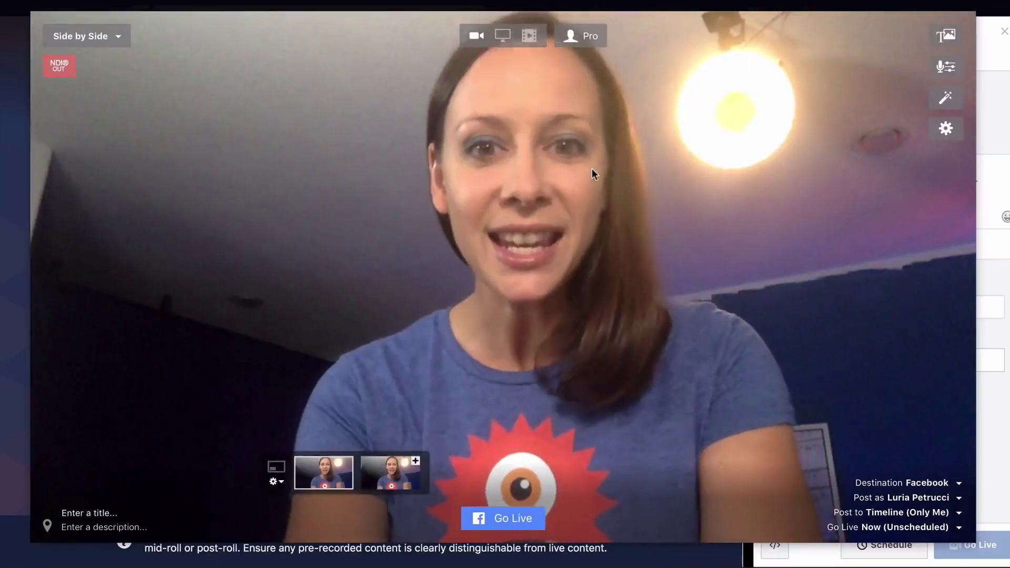
- Keep Facebook as the destination and post as Live Streaming Pros to Page Timeline + Crosspost
{"action": "left_click", "coordinate": [916, 483]}
{"action": "left_click", "coordinate": [868, 484]}
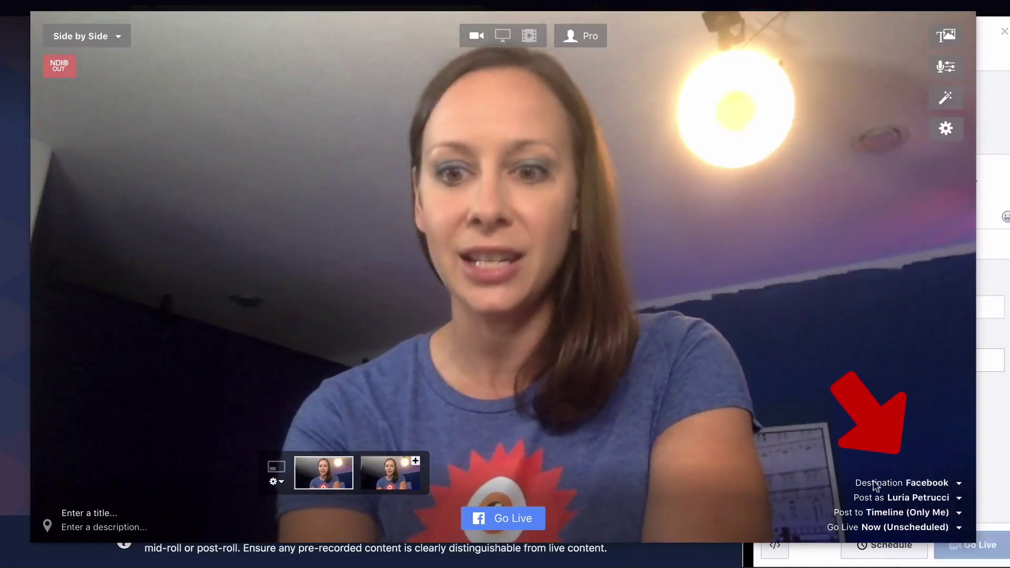
{"action": "left_click", "coordinate": [932, 484]}
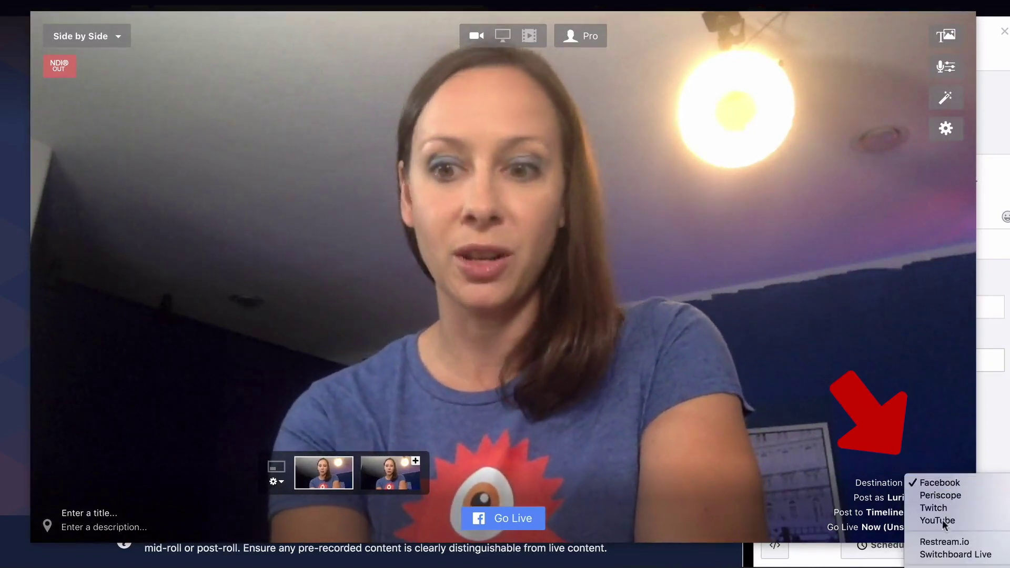
{"action": "mouse_move", "coordinate": [966, 566]}
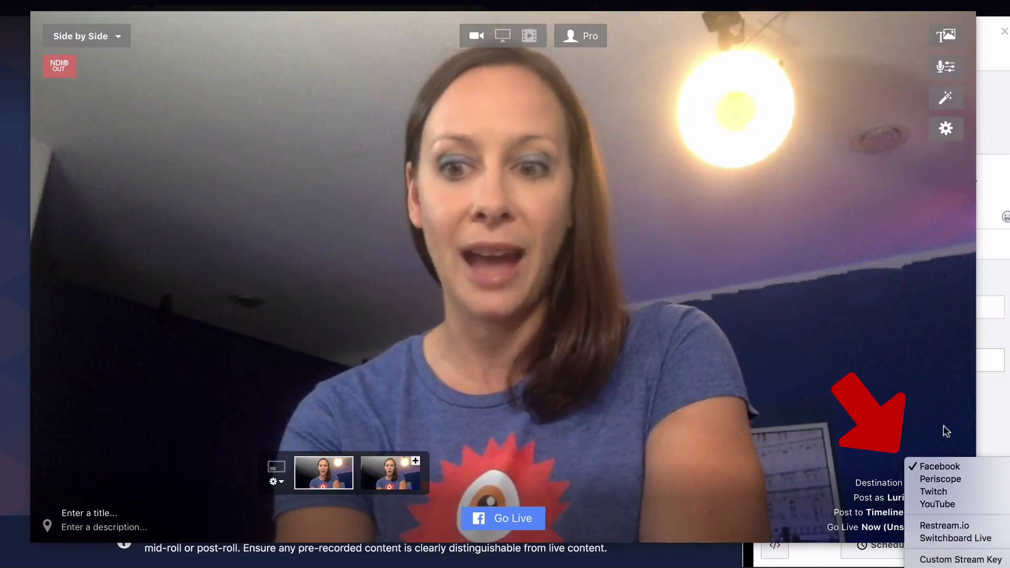
{"action": "left_click", "coordinate": [898, 485]}
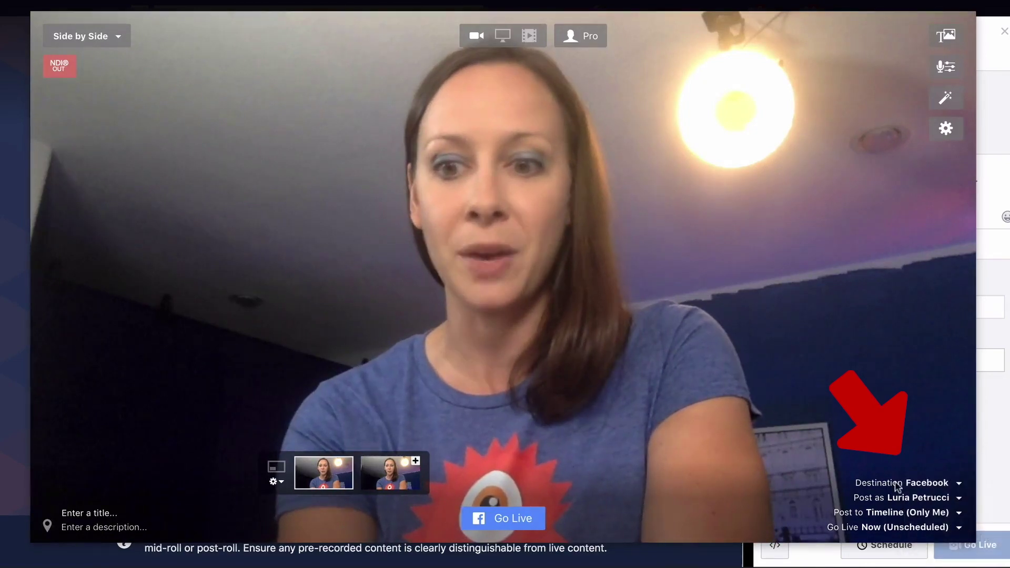
{"action": "left_click", "coordinate": [924, 495]}
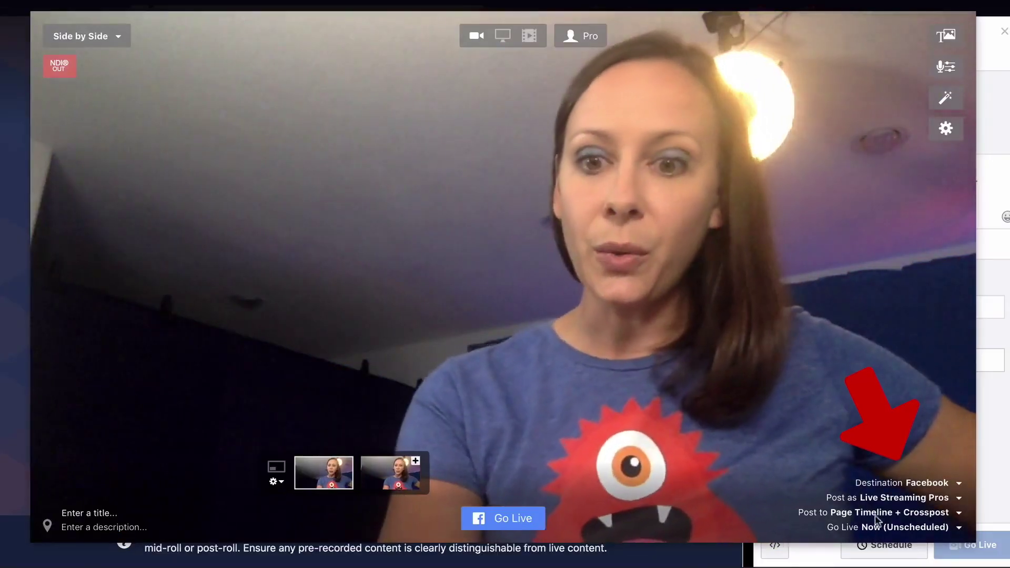
{"action": "left_click", "coordinate": [876, 526]}
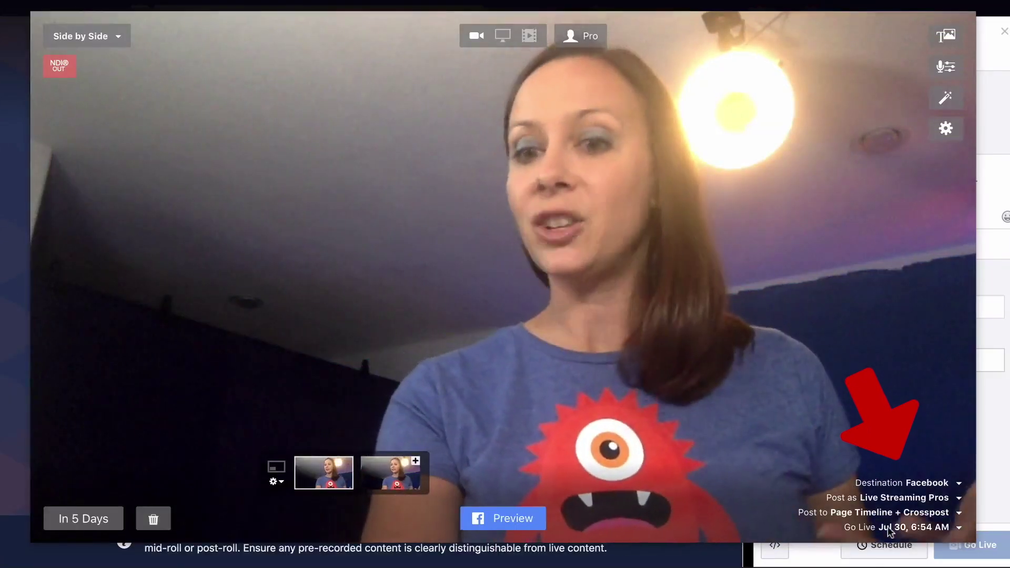
- Pick the scheduled Go Live date and start a preview of the Facebook broadcast
{"action": "left_click", "coordinate": [888, 527]}
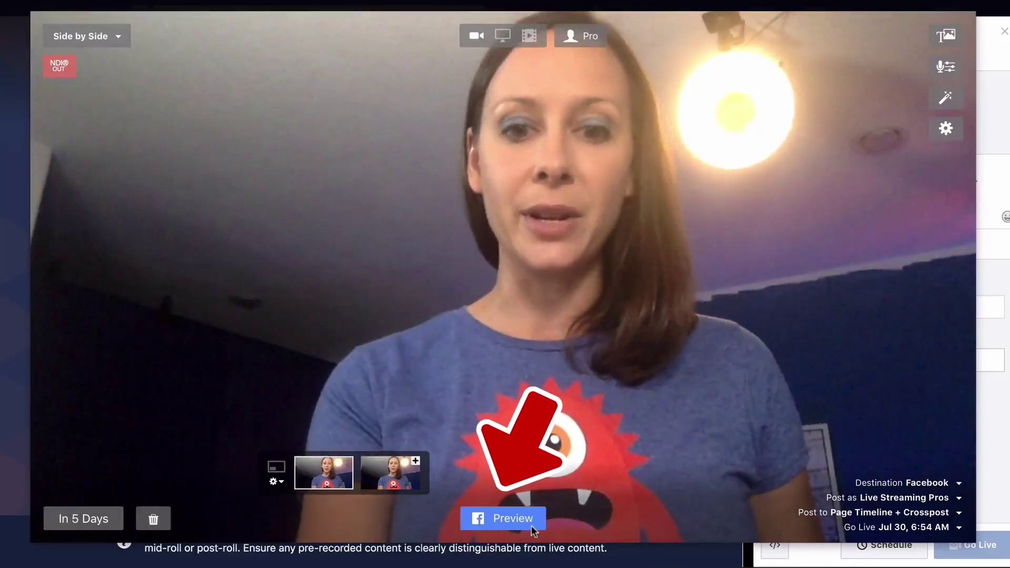
{"action": "left_click", "coordinate": [528, 526]}
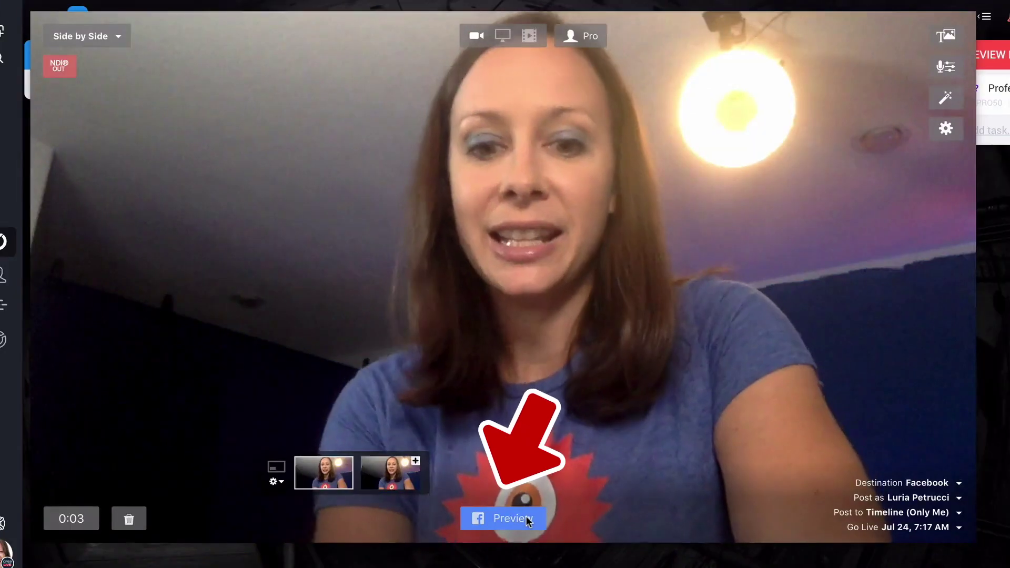
{"action": "left_click", "coordinate": [527, 516]}
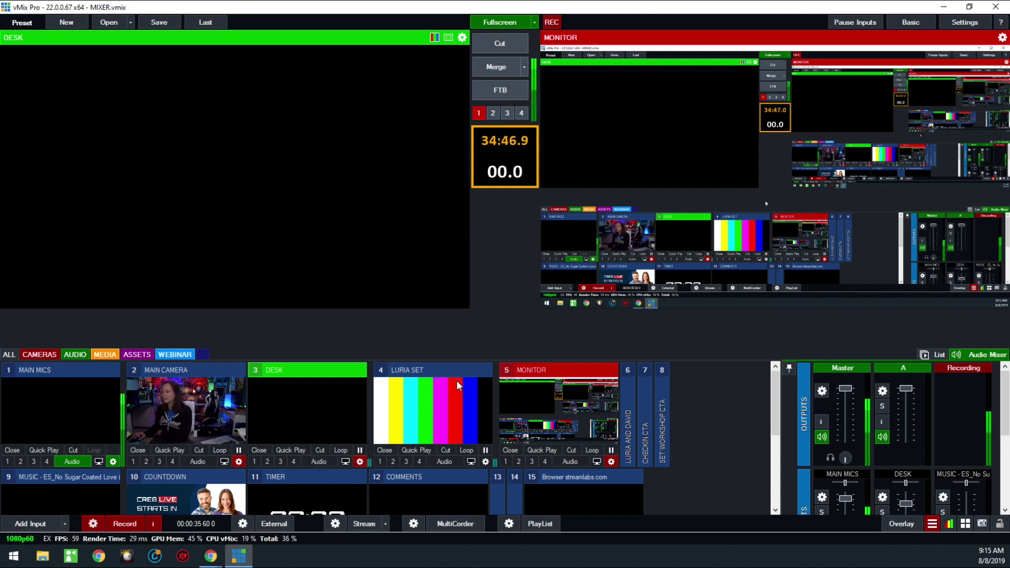
- Bring the Chrome window showing the Live Streaming Pros Facebook page to the front
{"action": "mouse_move", "coordinate": [213, 556]}
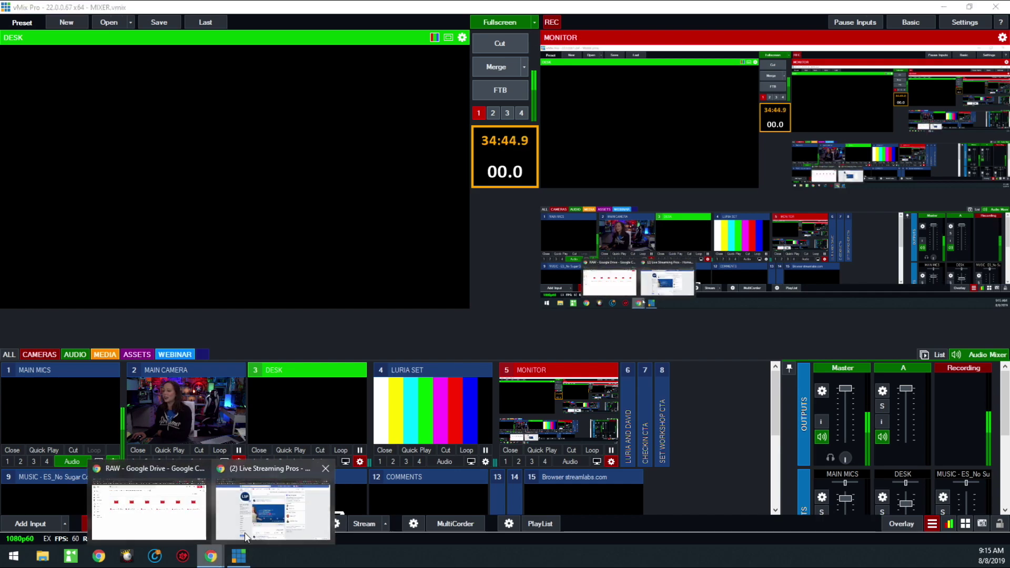
{"action": "left_click", "coordinate": [273, 513]}
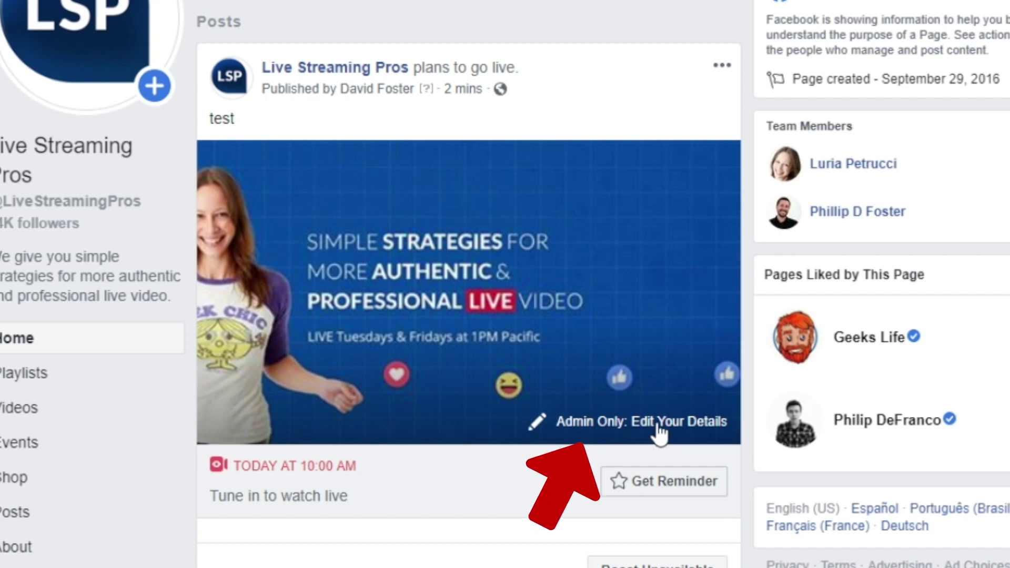
- Open the scheduled post's stream key setup and copy the rtmps://live-api-s.facebook.com:443/rtmp/ Server URL
{"action": "left_click", "coordinate": [704, 424]}
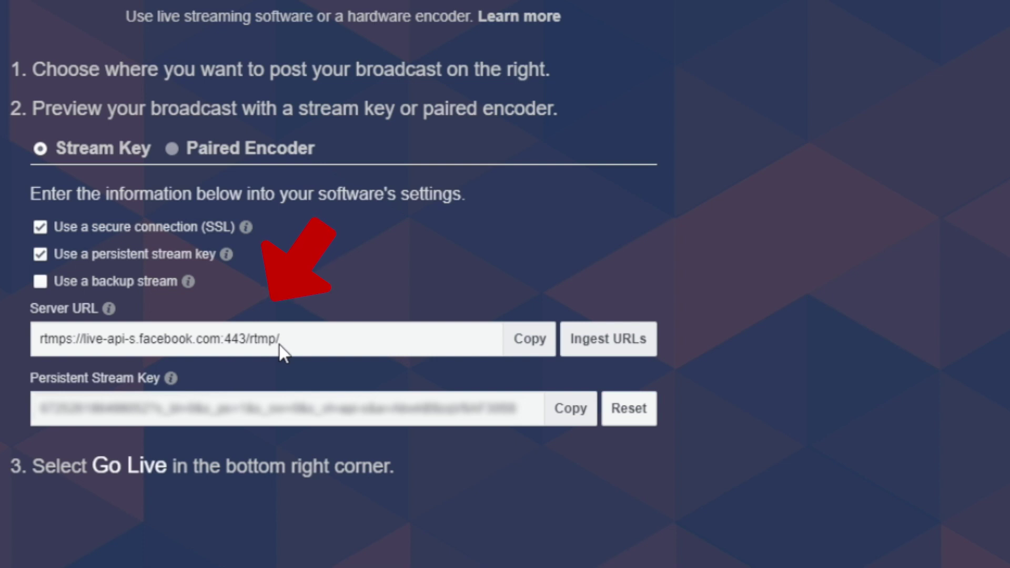
{"action": "left_click_drag", "start_coordinate": [29, 312], "coordinate": [105, 309]}
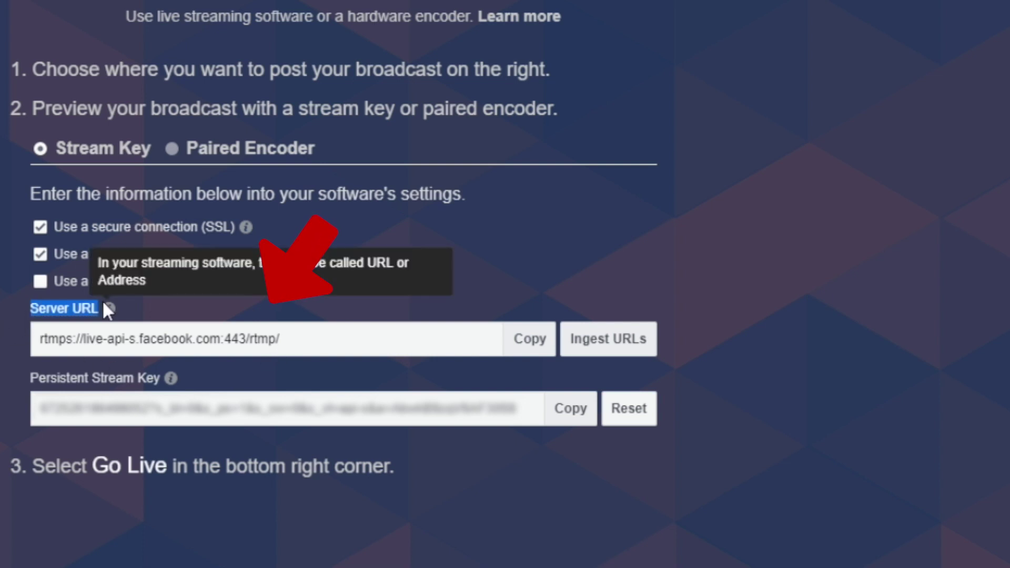
{"action": "left_click_drag", "start_coordinate": [93, 378], "coordinate": [192, 365]}
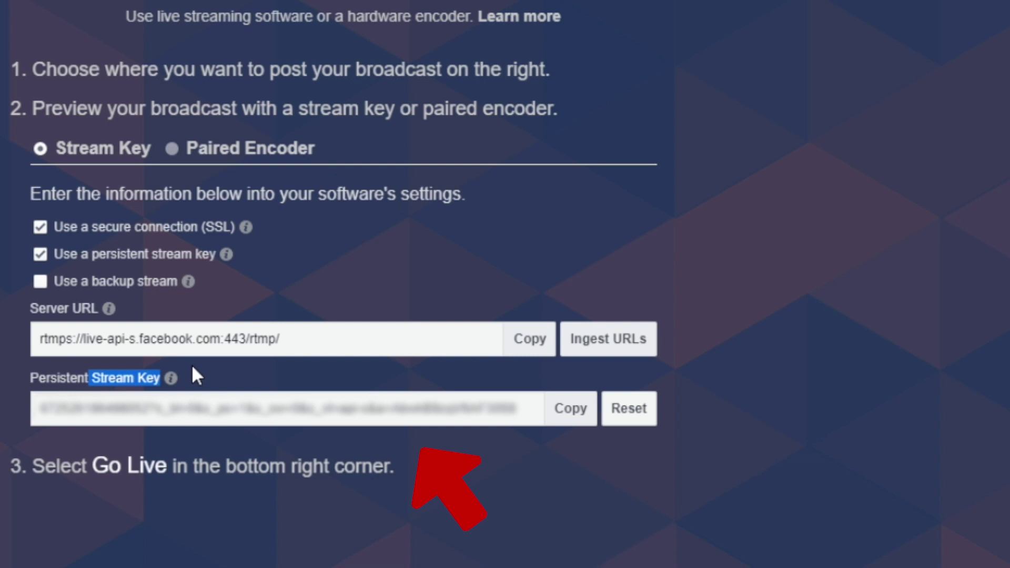
{"action": "left_click", "coordinate": [538, 342]}
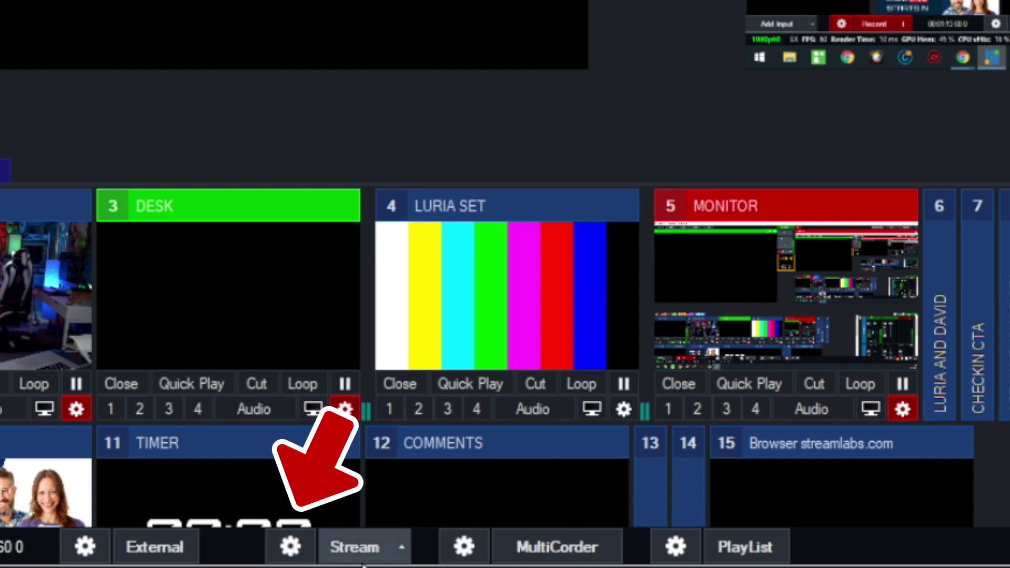
- Replace the Default profile's stream URL with rtmps://live-api-s.facebook.com:443/rtmp/
{"action": "left_click", "coordinate": [290, 546]}
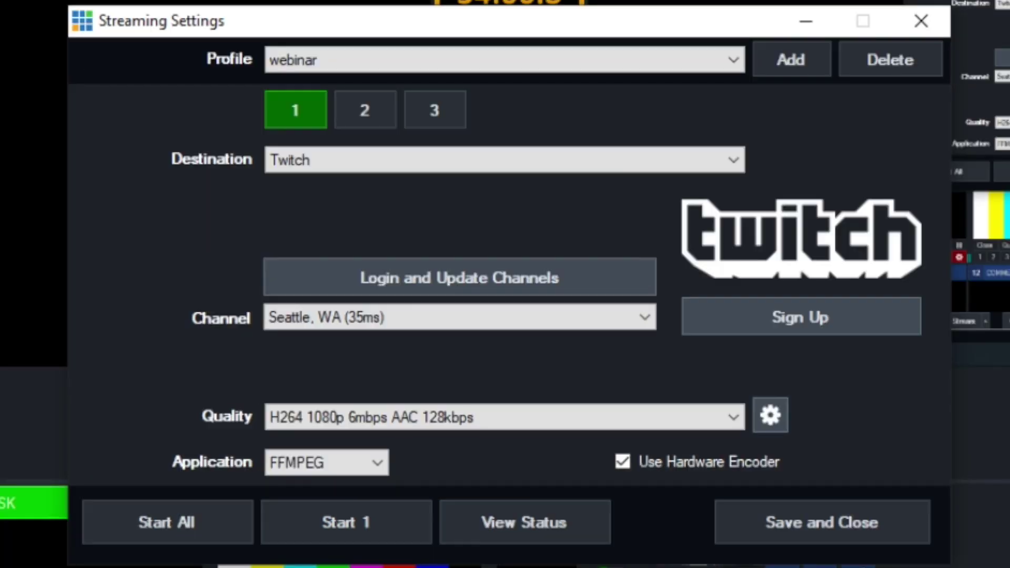
{"action": "left_click", "coordinate": [333, 72]}
{"action": "scroll", "coordinate": [333, 73], "scroll_direction": "up", "scroll_amount": 1}
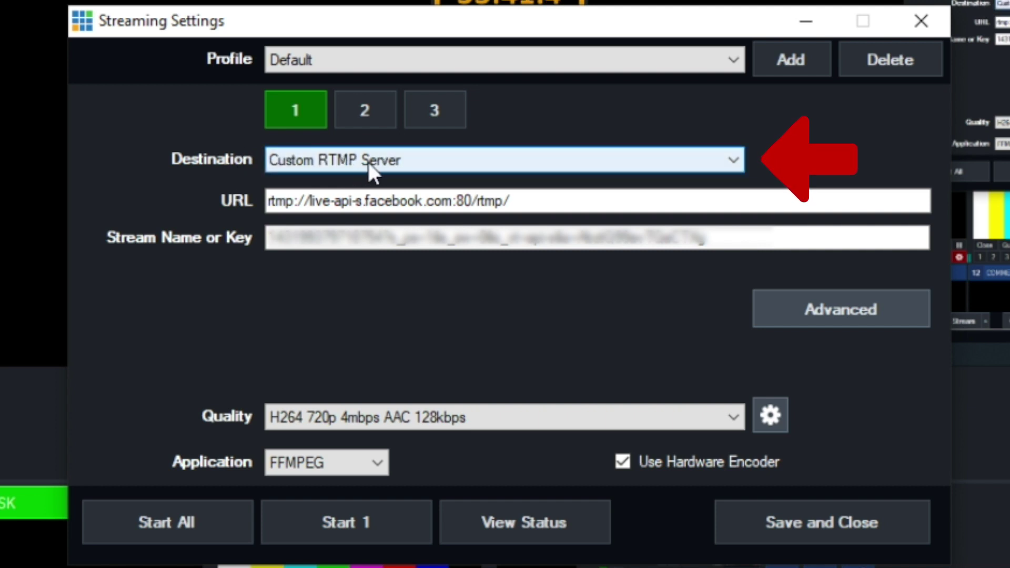
{"action": "double_click", "coordinate": [429, 201]}
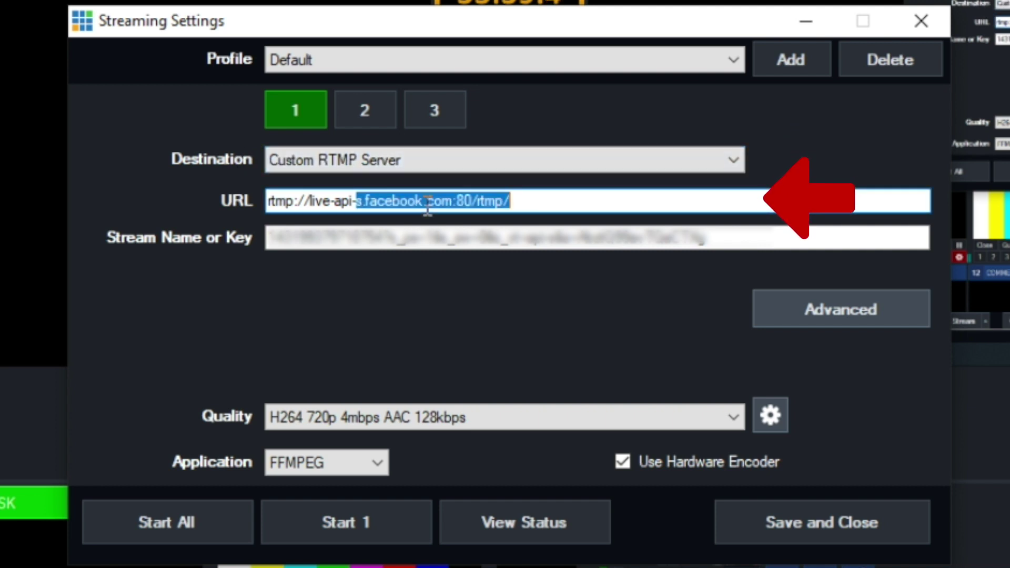
{"action": "left_click_drag", "start_coordinate": [428, 210], "coordinate": [181, 185]}
{"action": "left_click", "coordinate": [616, 205]}
{"action": "key", "text": "BackSpace"}
{"action": "right_click", "coordinate": [369, 202]}
{"action": "left_click", "coordinate": [469, 309]}
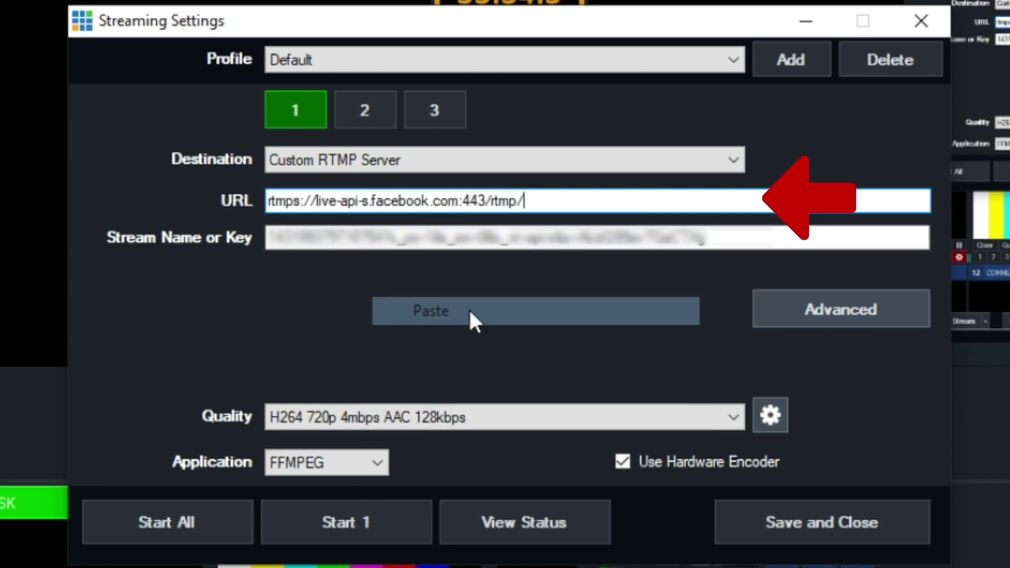
- Clear the old value from the Stream Name or Key field
{"action": "right_click", "coordinate": [441, 245]}
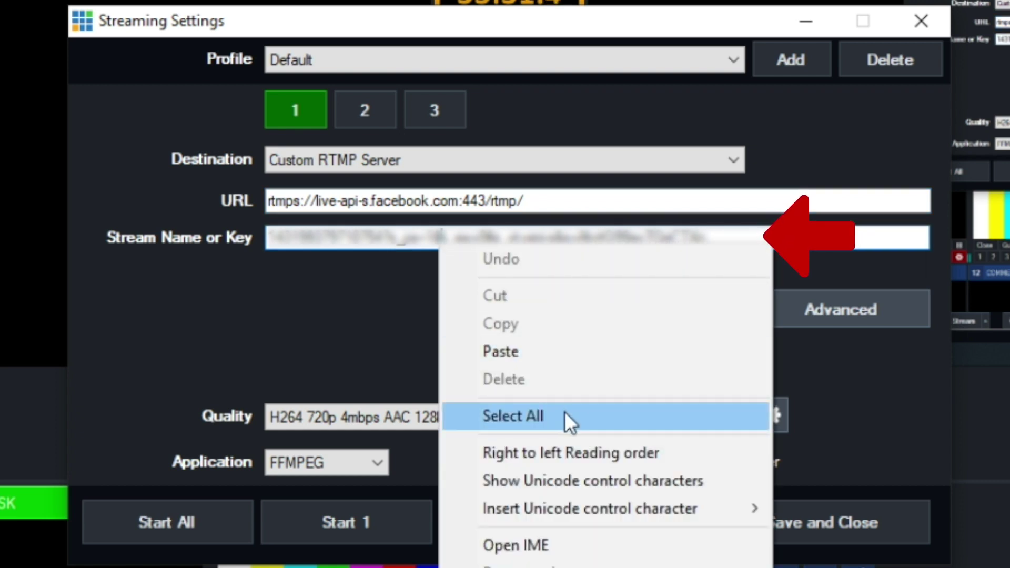
{"action": "left_click", "coordinate": [564, 413]}
{"action": "key", "text": "BackSpace"}
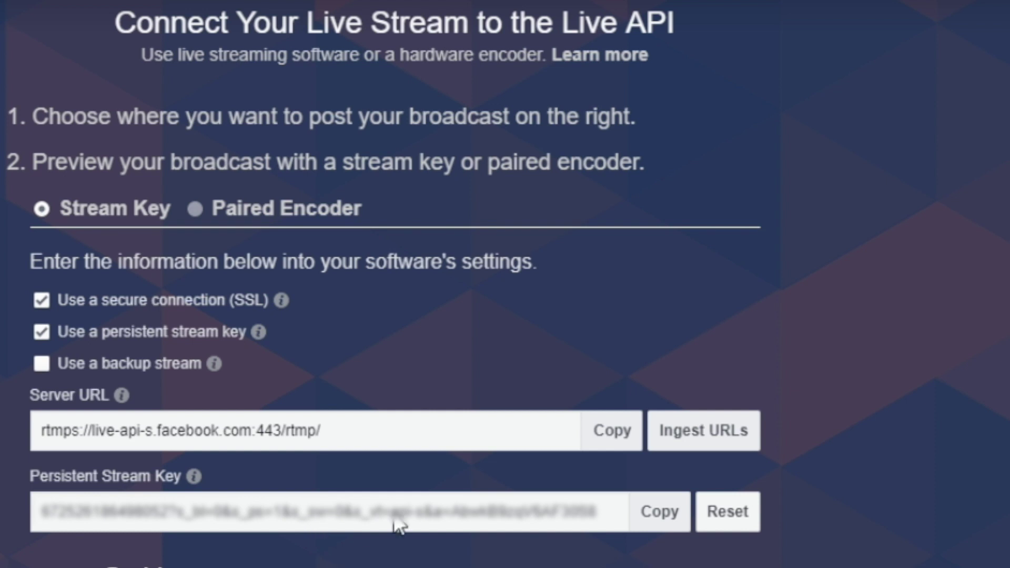
- Paste Facebook's persistent stream key into vMix's key field and save the streaming settings
{"action": "left_click", "coordinate": [671, 513]}
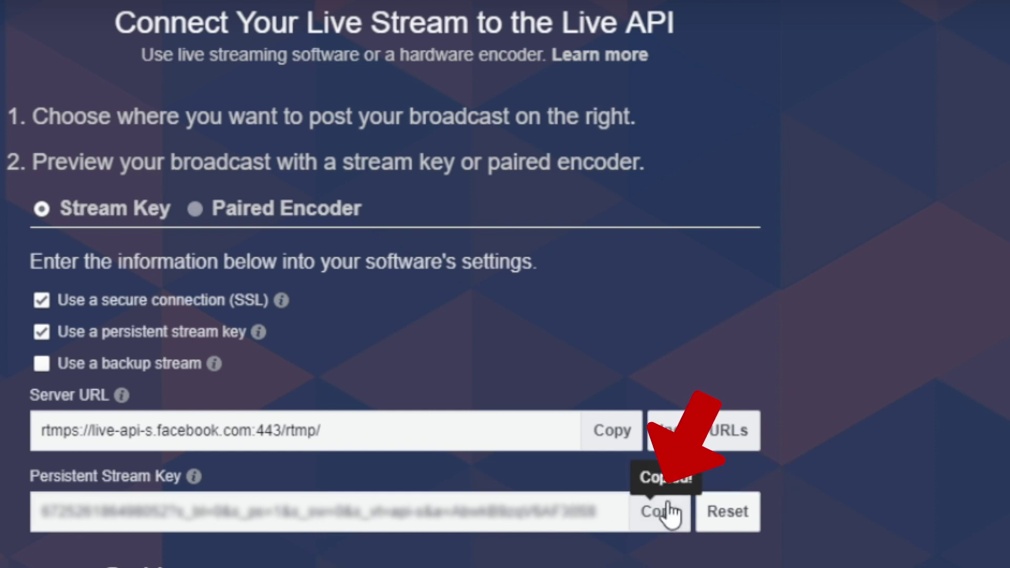
{"action": "key", "text": "alt+Tab"}
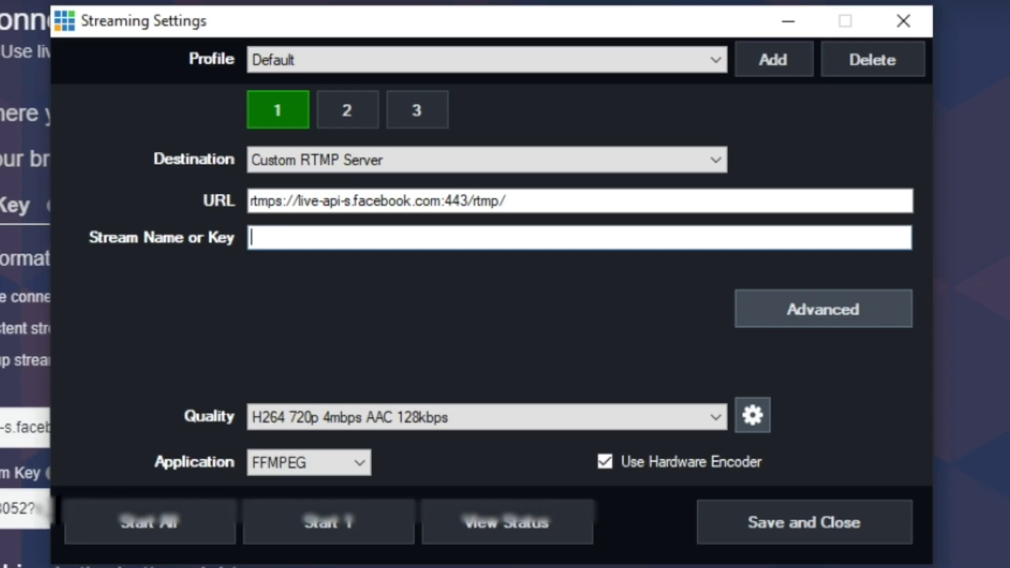
{"action": "right_click", "coordinate": [306, 242]}
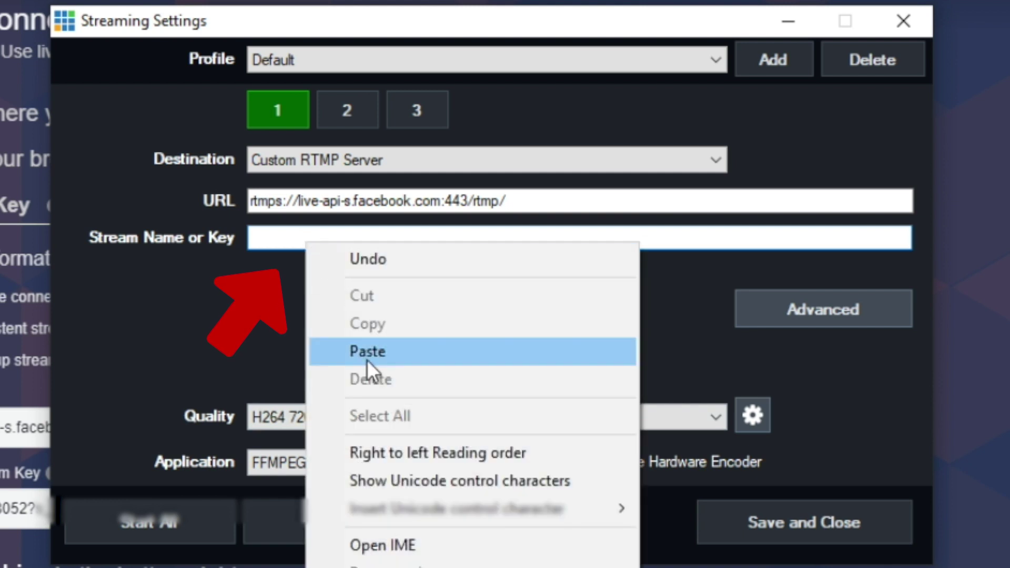
{"action": "left_click", "coordinate": [368, 359]}
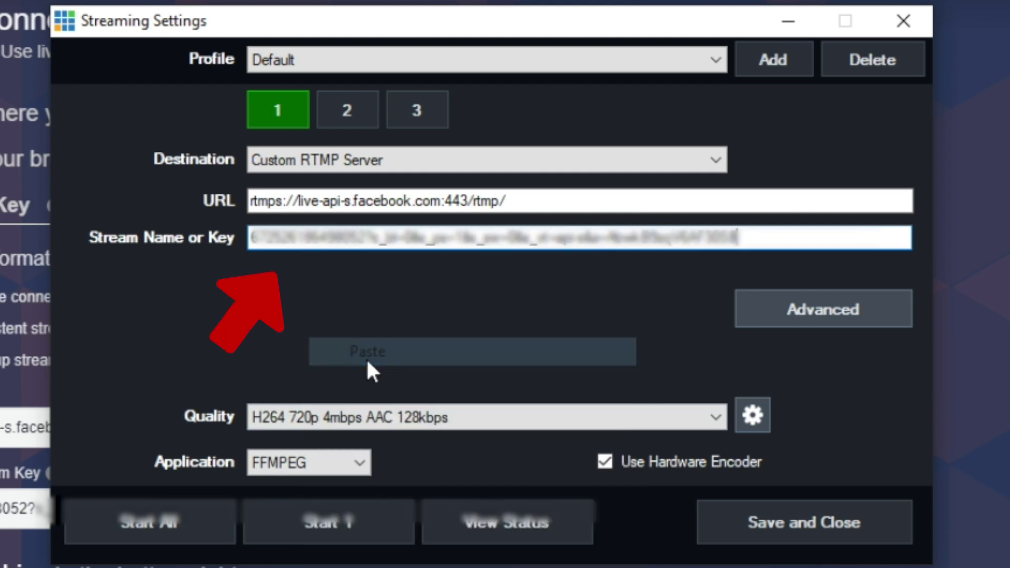
{"action": "left_click", "coordinate": [802, 521]}
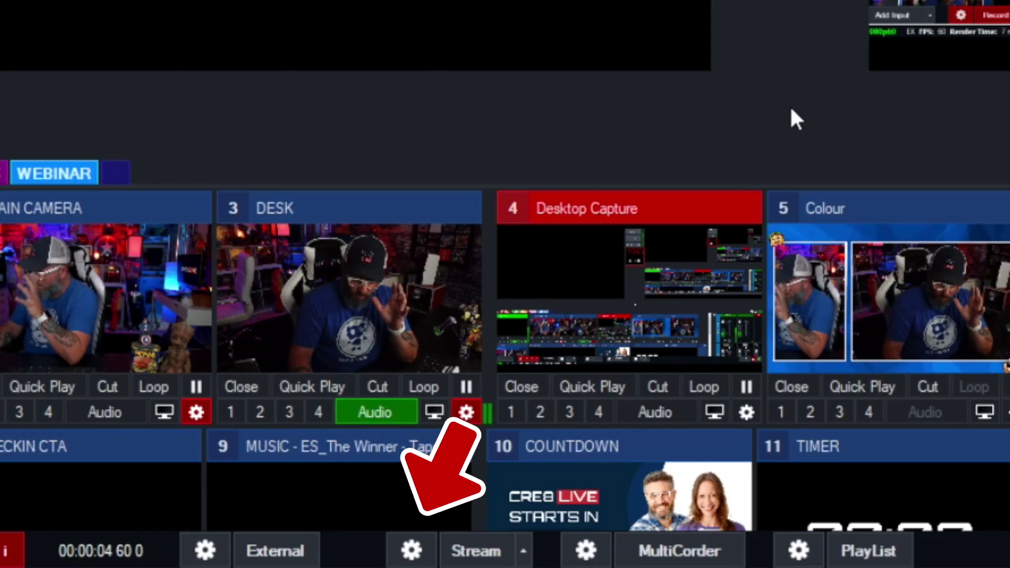
- Review the stream quality details and keep the H264 720p 4mbps AAC 128kbps preset
{"action": "left_click", "coordinate": [412, 553]}
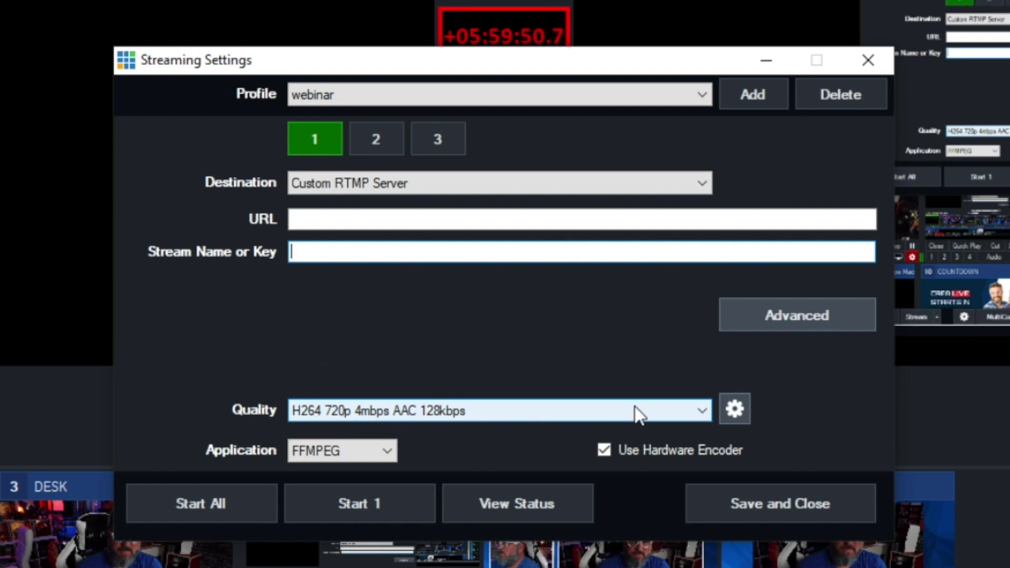
{"action": "left_click", "coordinate": [733, 410]}
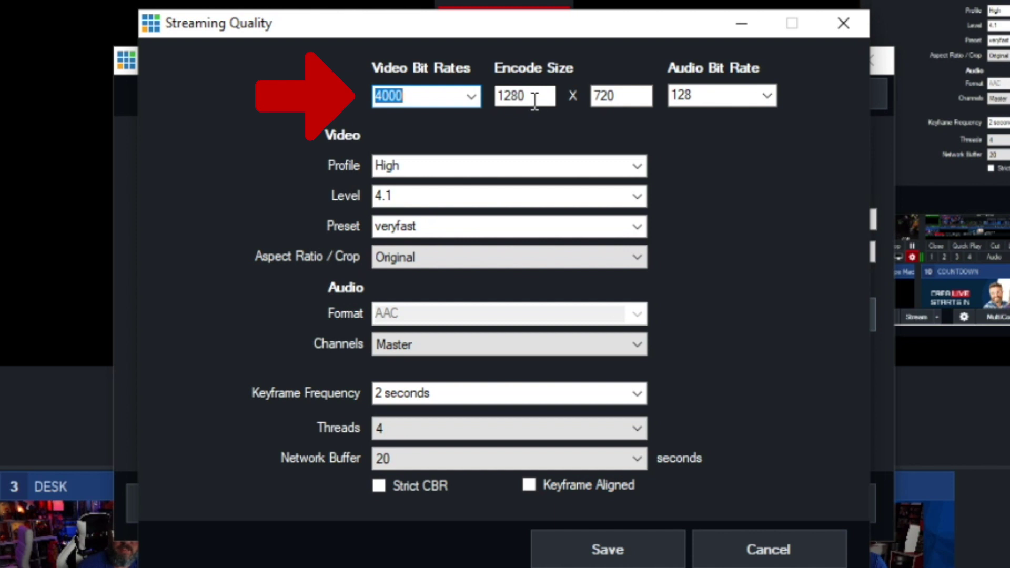
{"action": "left_click", "coordinate": [848, 23]}
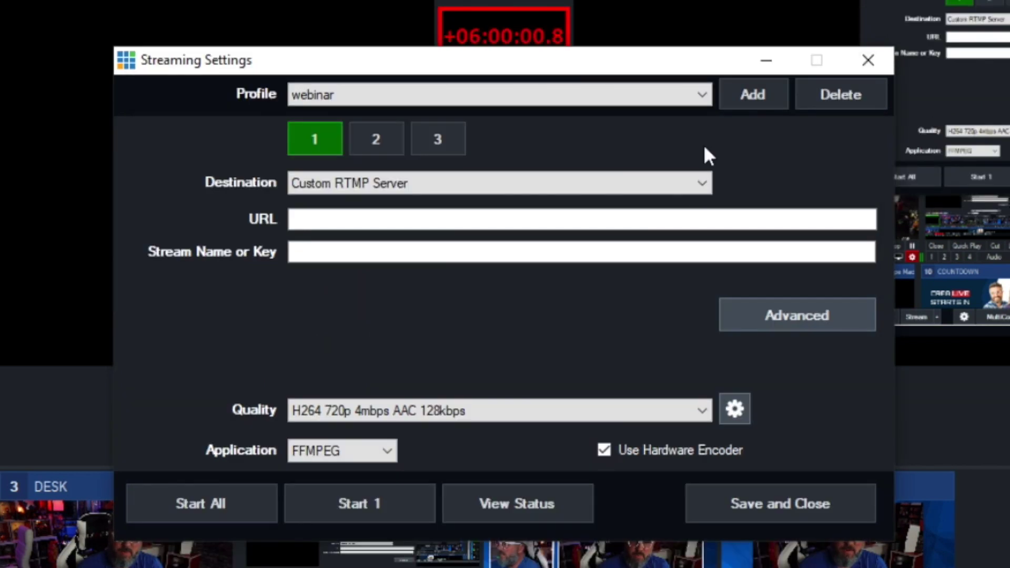
{"action": "left_click", "coordinate": [701, 411]}
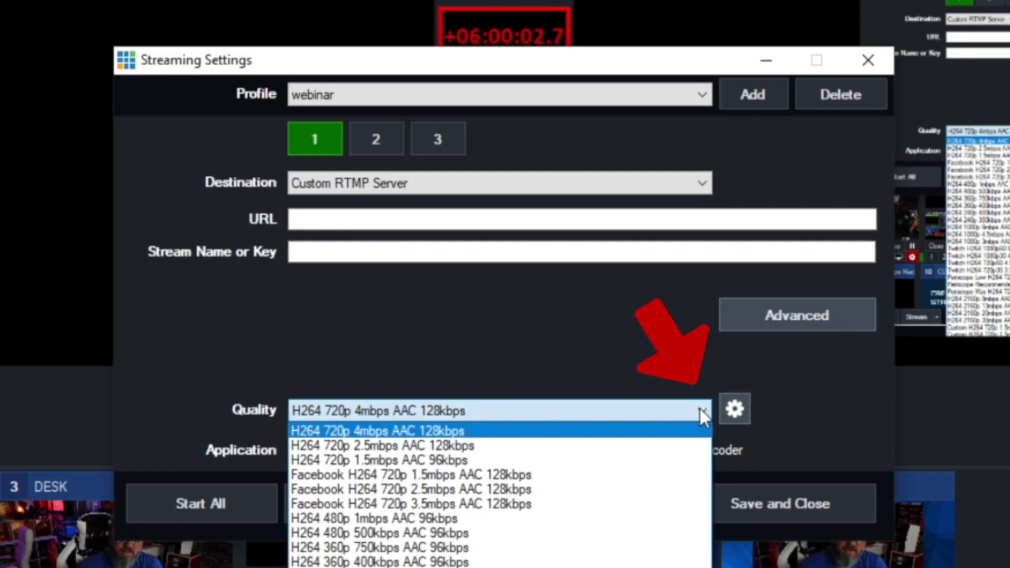
{"action": "left_click", "coordinate": [401, 430]}
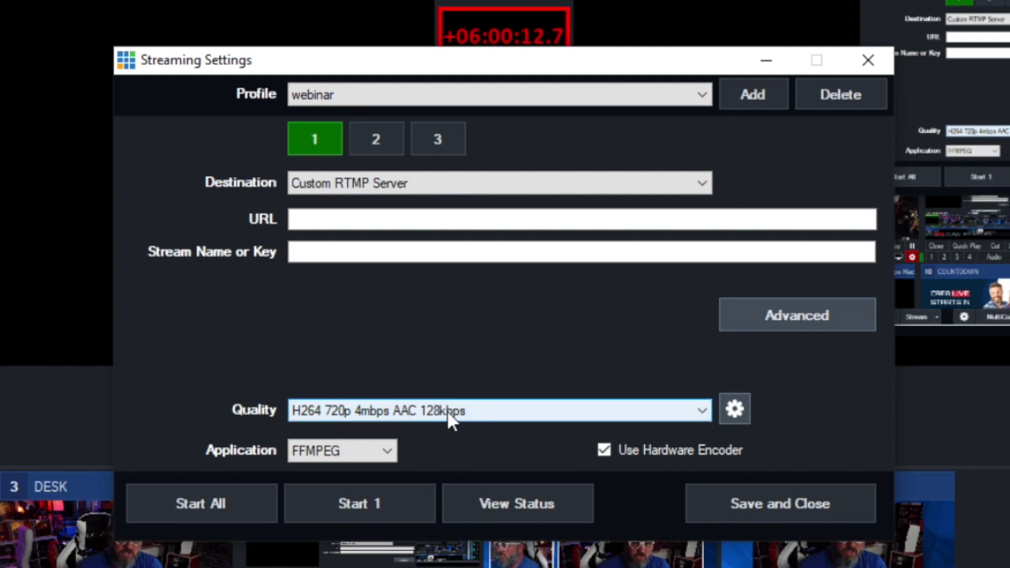
- Confirm High profile, level 4.1 and veryfast preset, then save the quality and streaming settings
{"action": "left_click", "coordinate": [732, 412]}
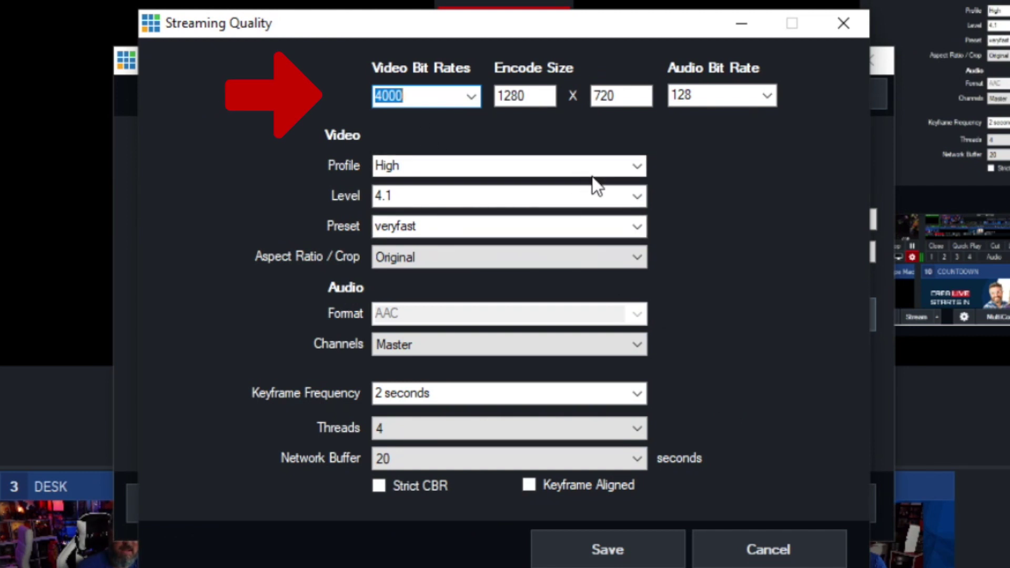
{"action": "left_click", "coordinate": [639, 164]}
{"action": "left_click", "coordinate": [639, 164]}
{"action": "left_click", "coordinate": [638, 197]}
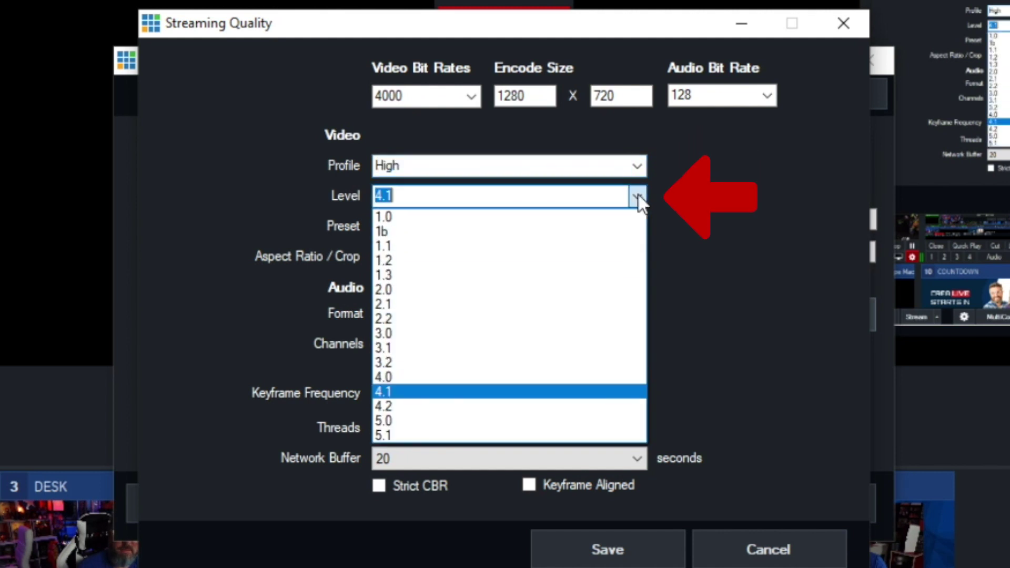
{"action": "left_click", "coordinate": [637, 194]}
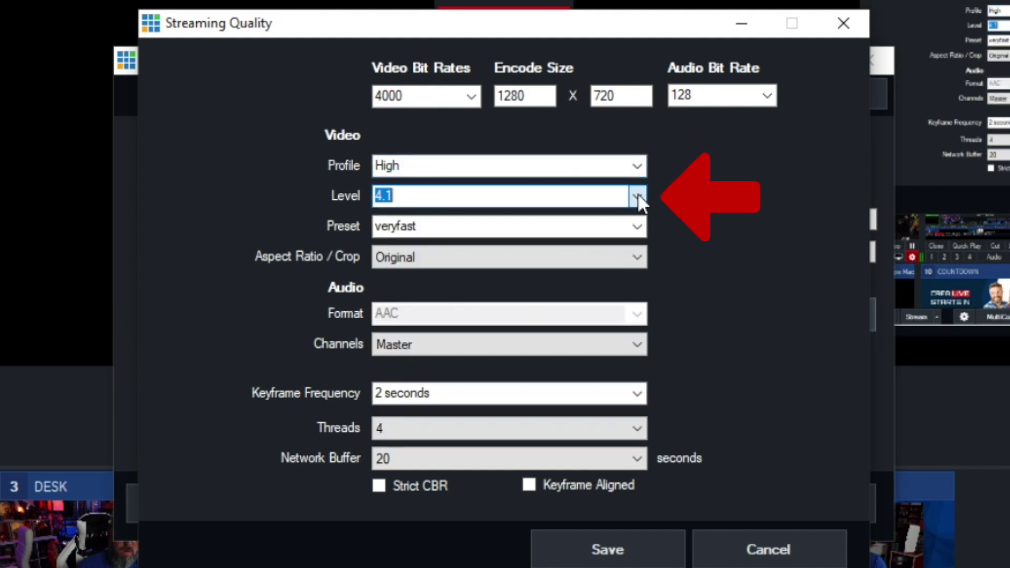
{"action": "left_click", "coordinate": [638, 227]}
{"action": "left_click", "coordinate": [638, 227]}
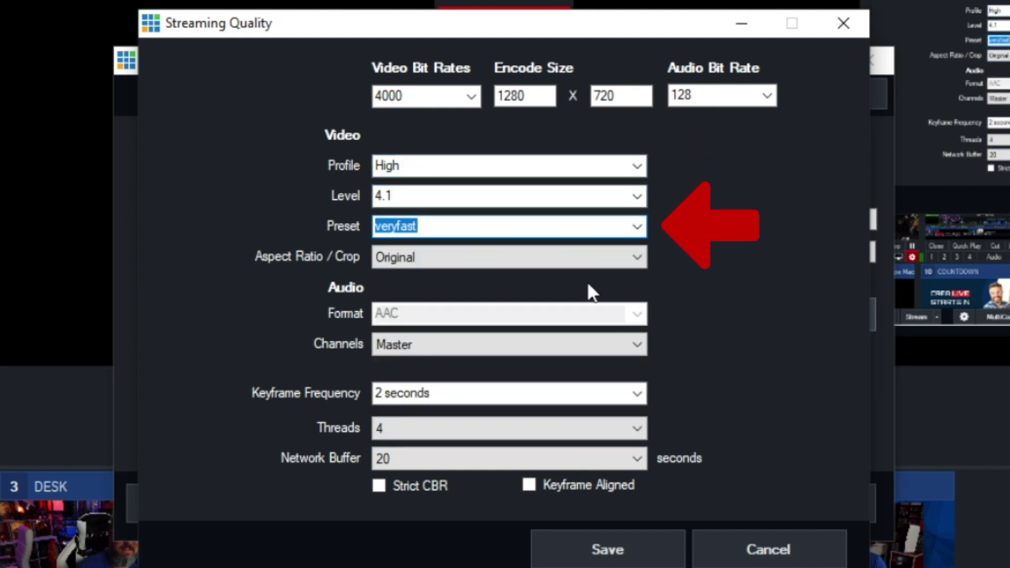
{"action": "left_click", "coordinate": [634, 555]}
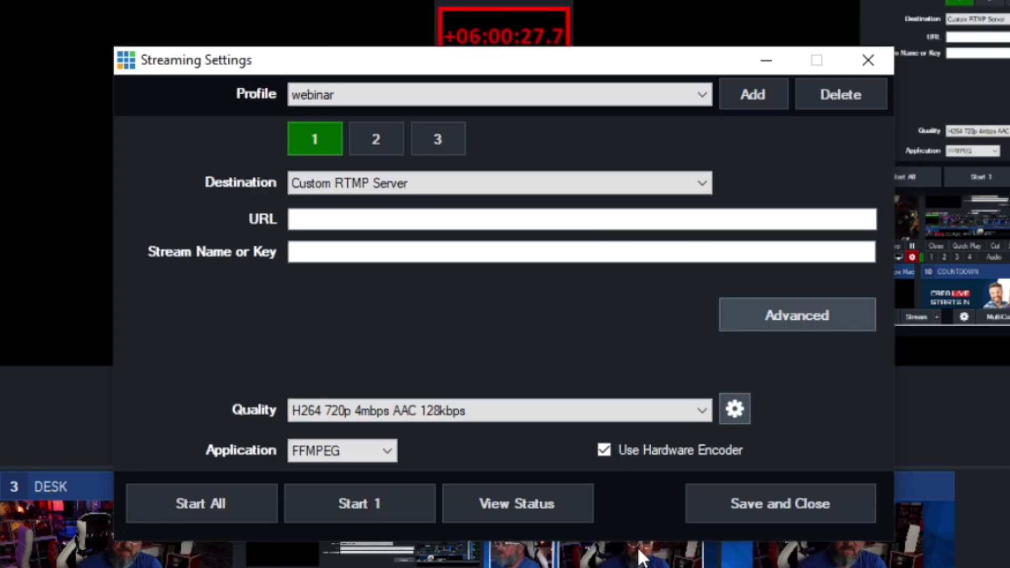
{"action": "left_click", "coordinate": [759, 501]}
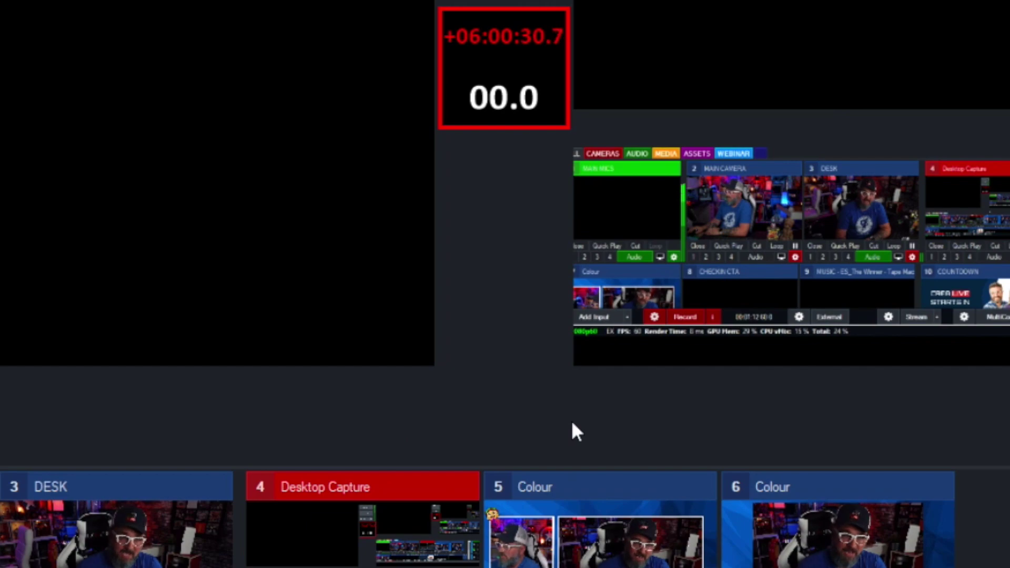